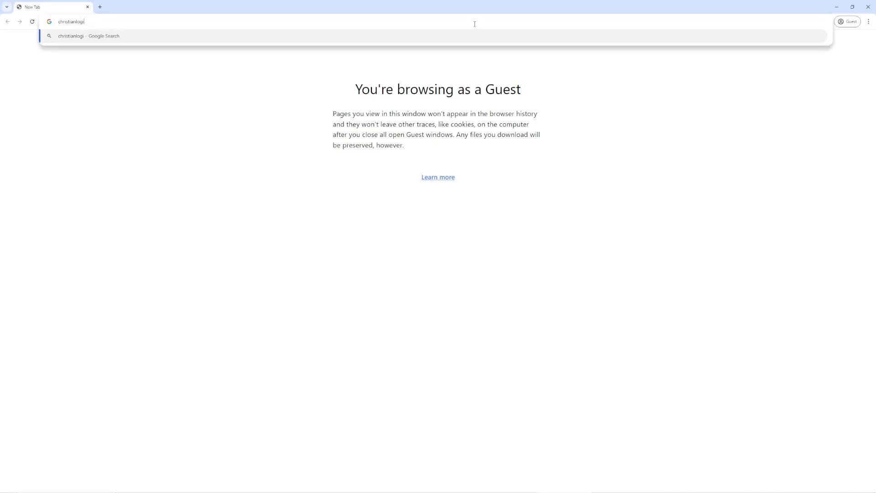
- Load the Christian Background Checks login page from the typed site address
key(Return)
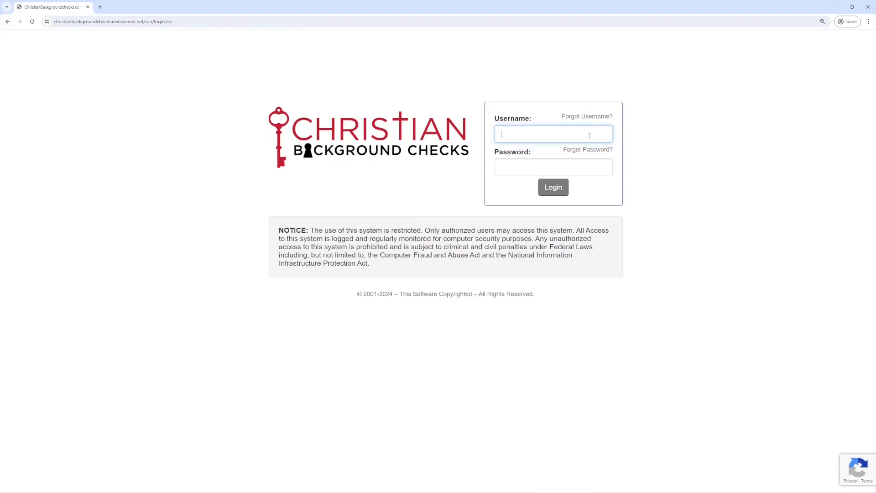
- Sign in with the username 'guest' and the account password
text(guest)
key(Tab)
text(•••••••)
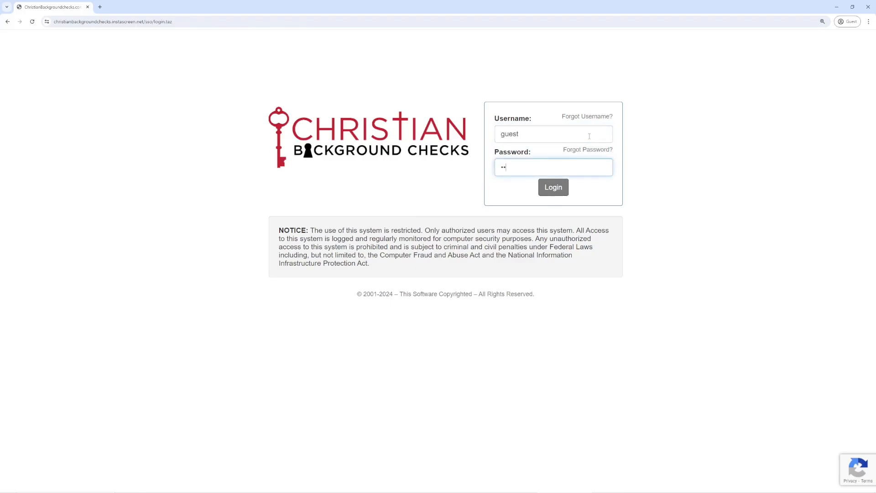
text(••••)
click(558, 194)
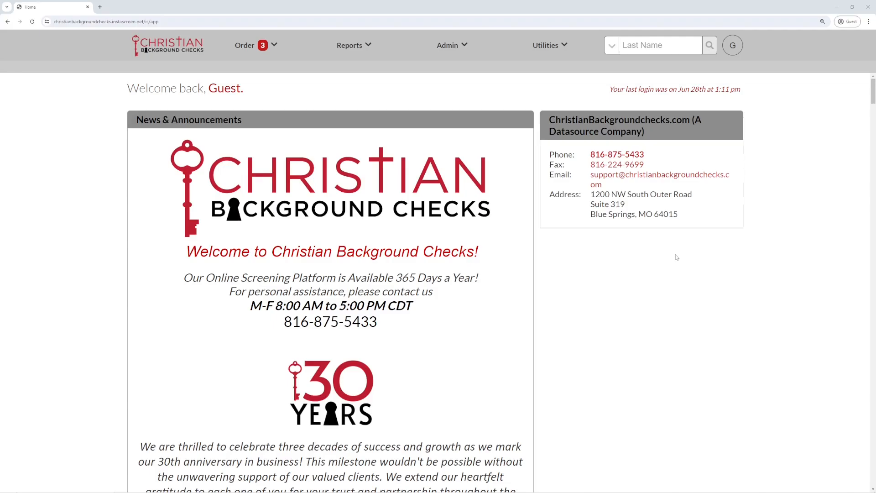
- Read through the News & Announcements, then bring up the Order menu
scroll(502, 326, down, 2)
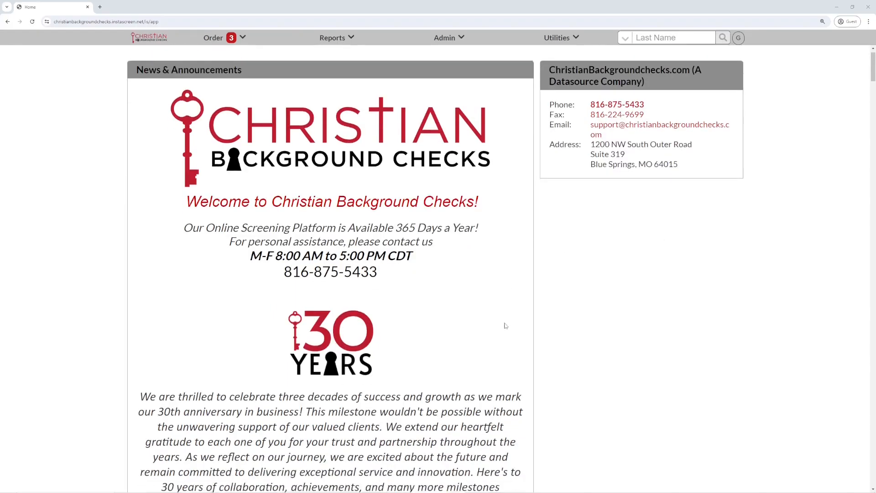
scroll(502, 327, down, 4)
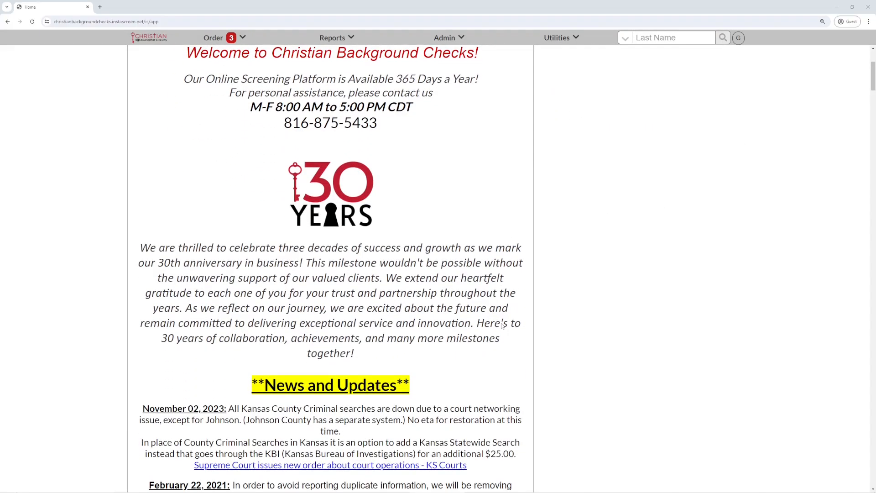
scroll(502, 327, down, 2)
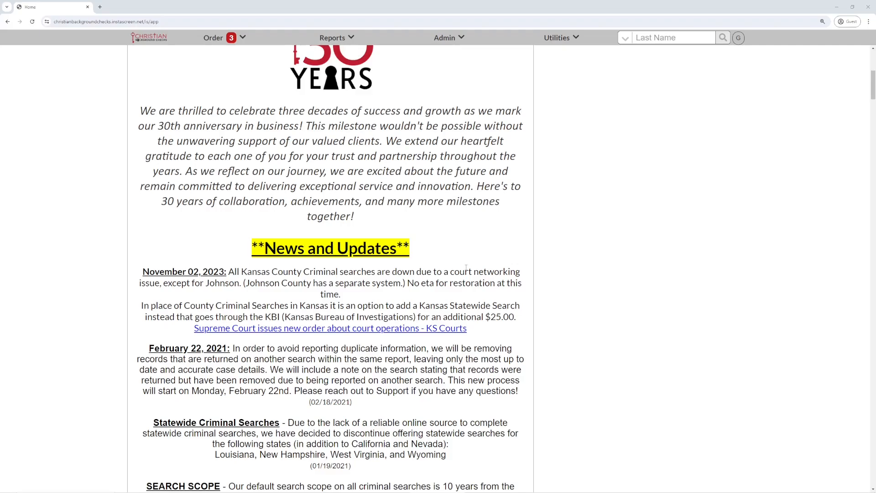
scroll(499, 284, down, 2)
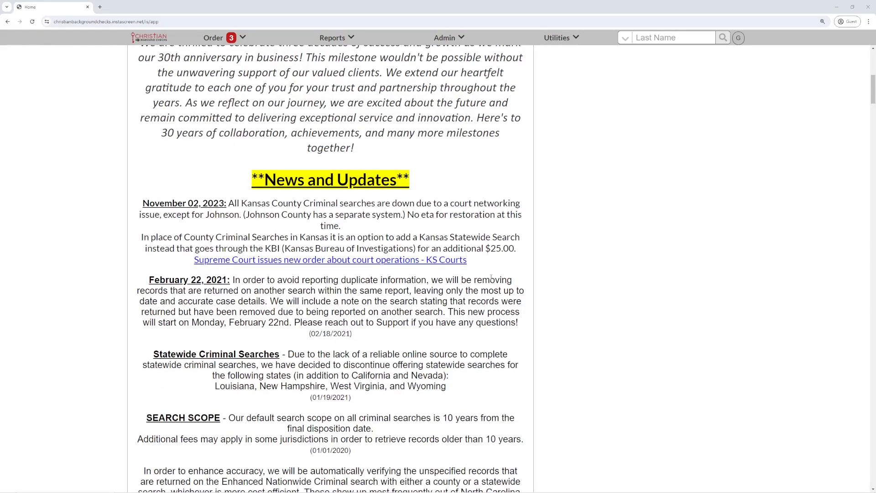
scroll(553, 279, down, 3)
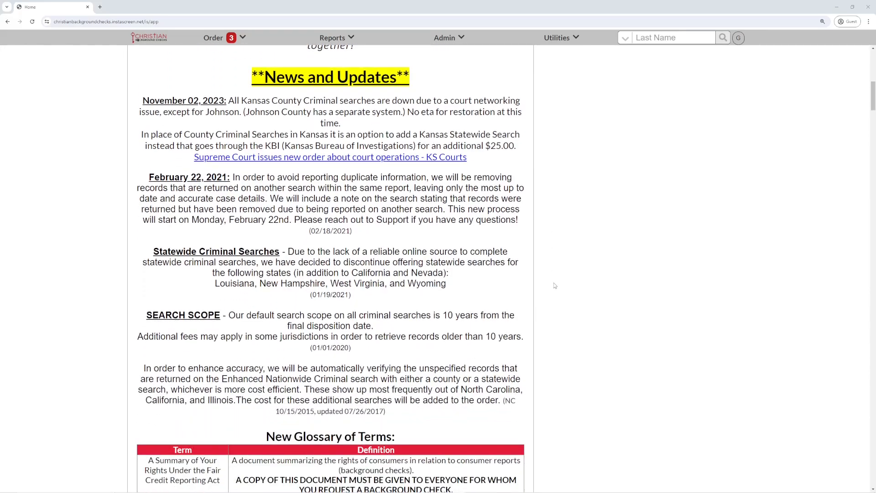
scroll(554, 286, down, 8)
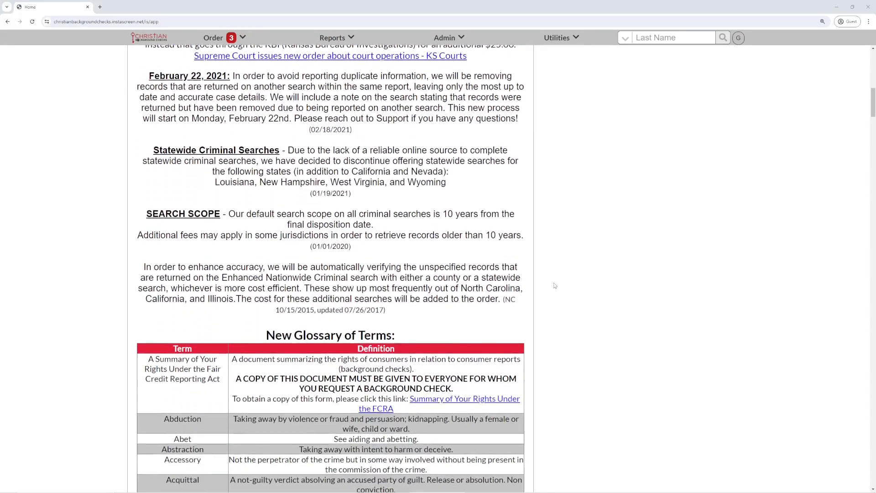
scroll(555, 285, down, 2)
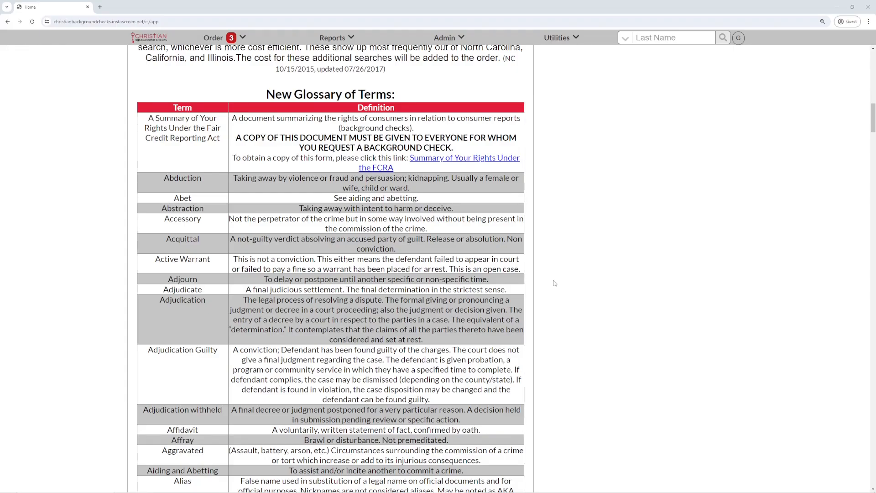
scroll(555, 283, up, 20)
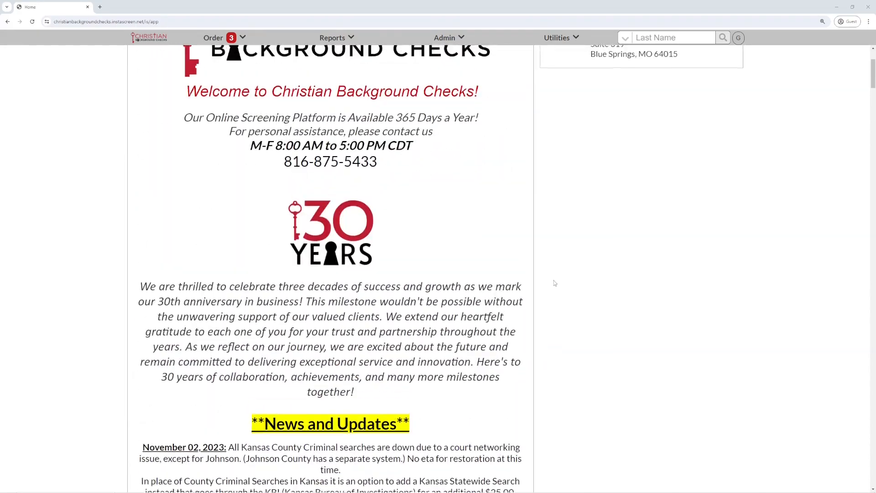
scroll(555, 283, up, 4)
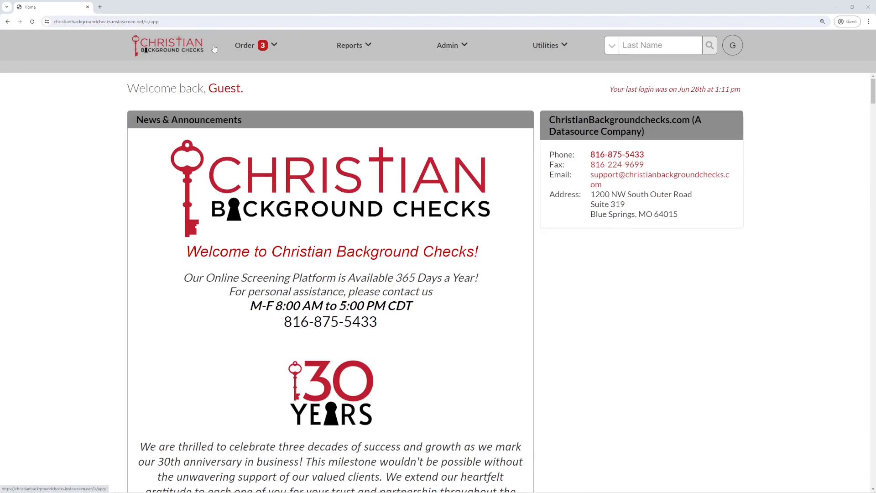
click(246, 46)
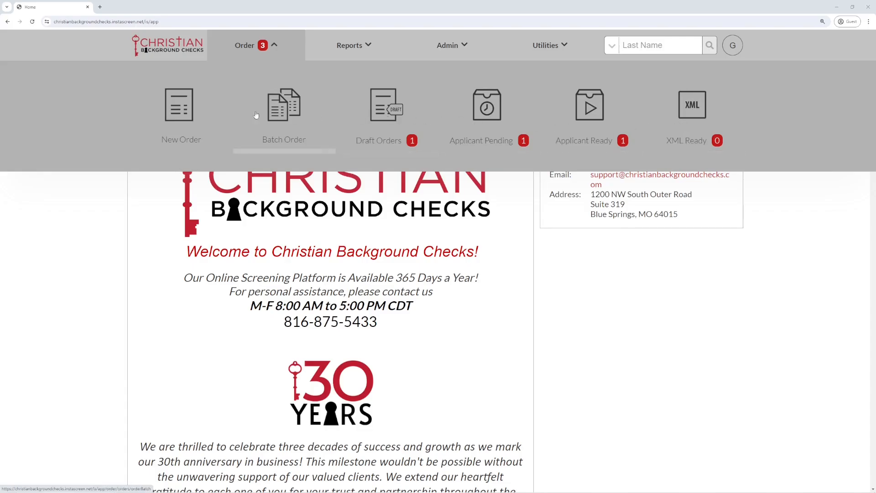
- Start a New Order and choose the Employee Screening product
click(180, 109)
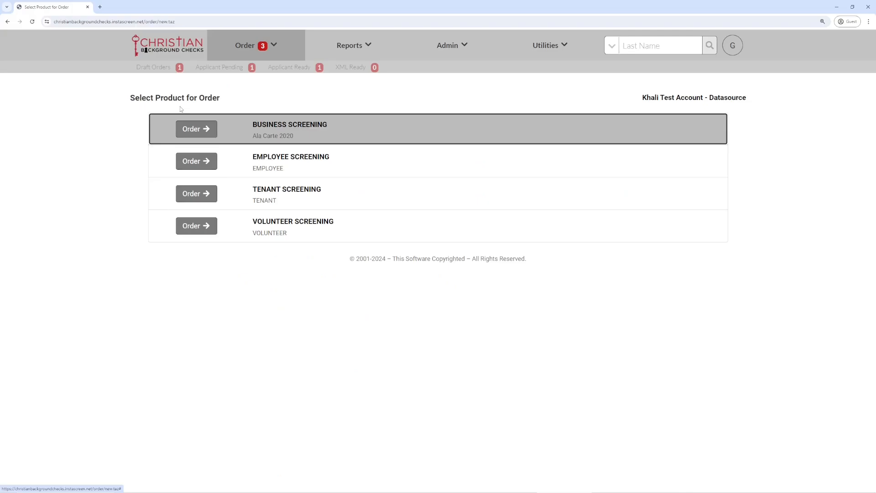
click(192, 162)
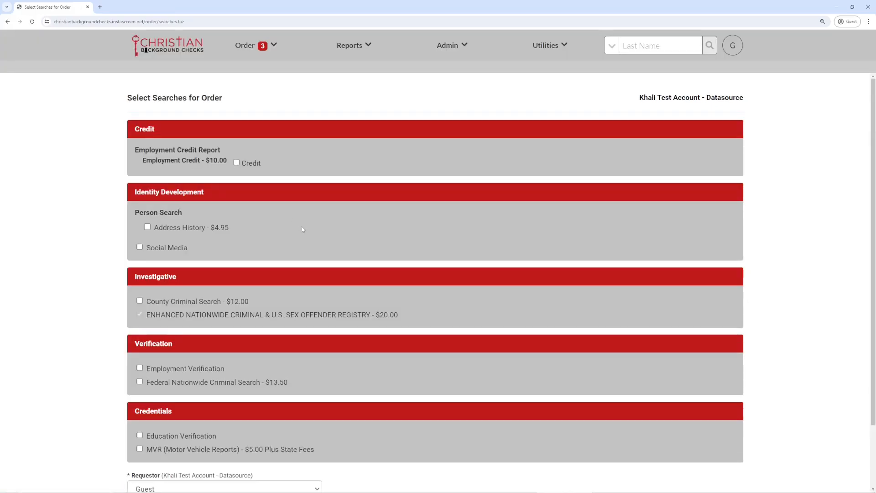
- Add County Criminal Search ($12.00) to the order and submit the selection
scroll(303, 228, down, 2)
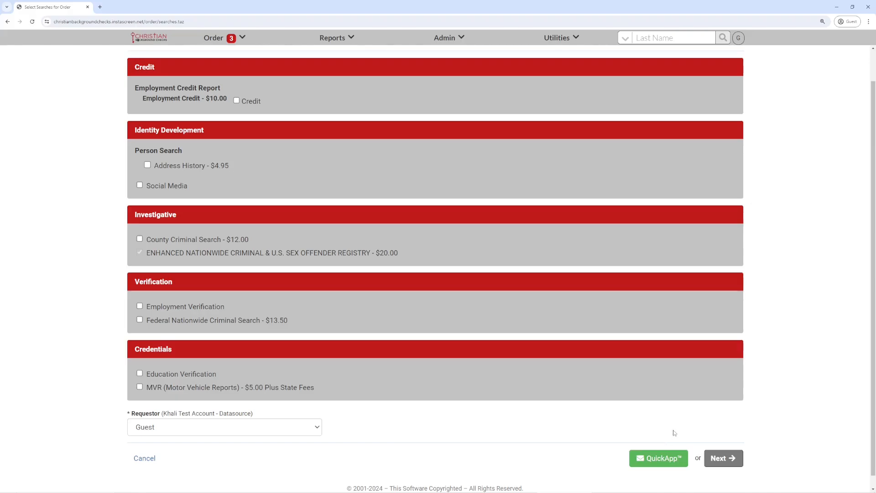
click(139, 239)
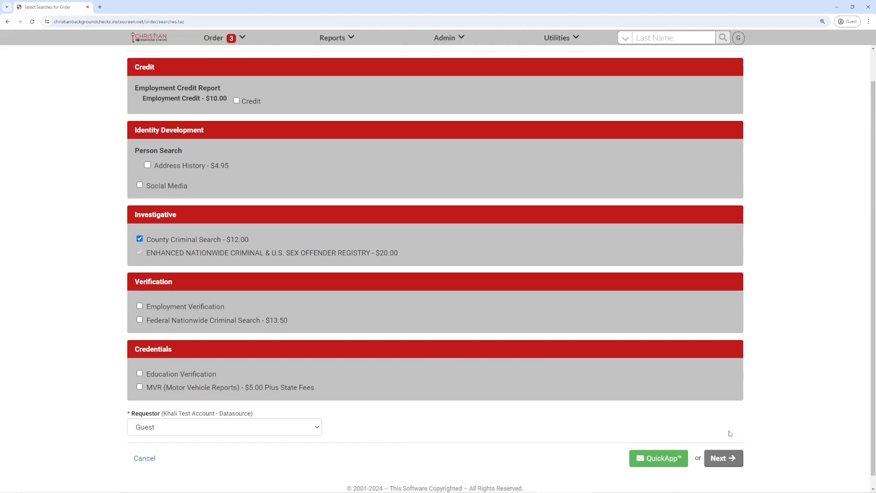
click(733, 458)
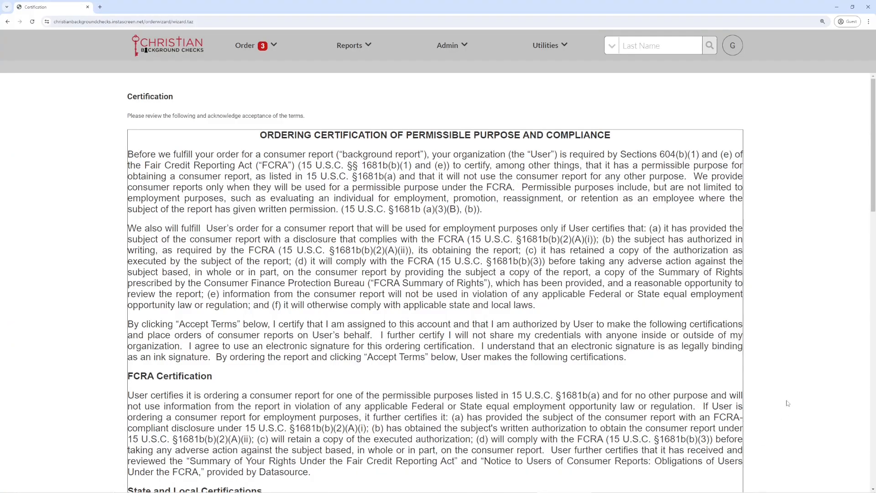
- Accept the FCRA certification terms at the bottom of the page
scroll(788, 404, down, 3)
scroll(784, 411, down, 7)
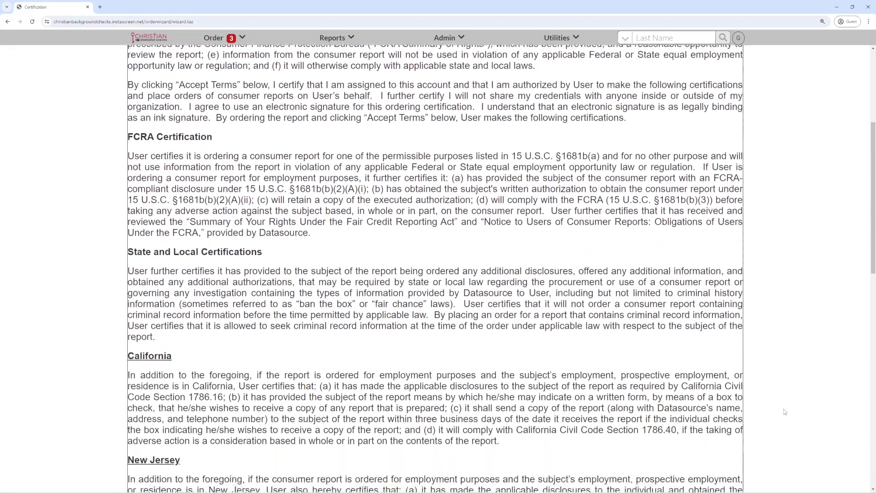
scroll(785, 412, down, 7)
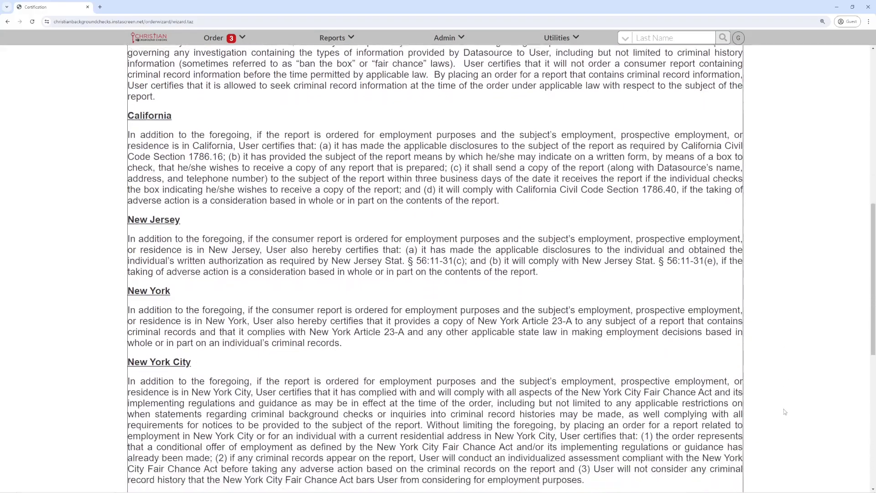
scroll(785, 411, down, 3)
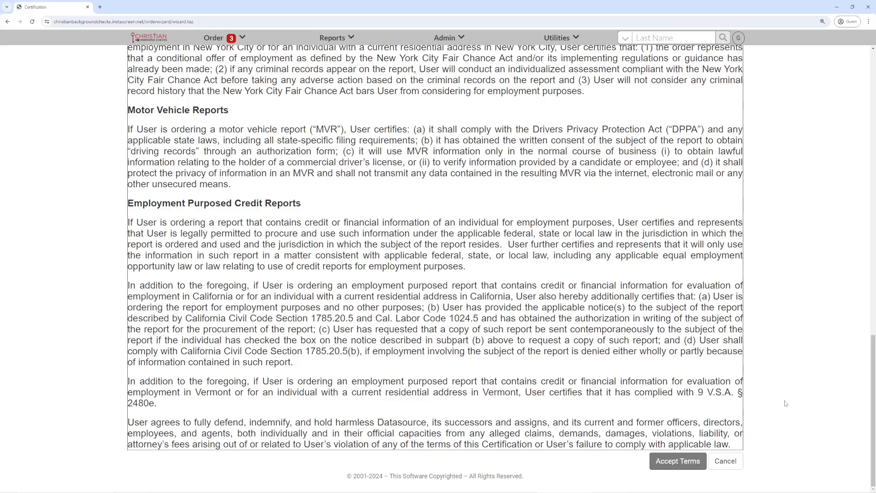
click(668, 461)
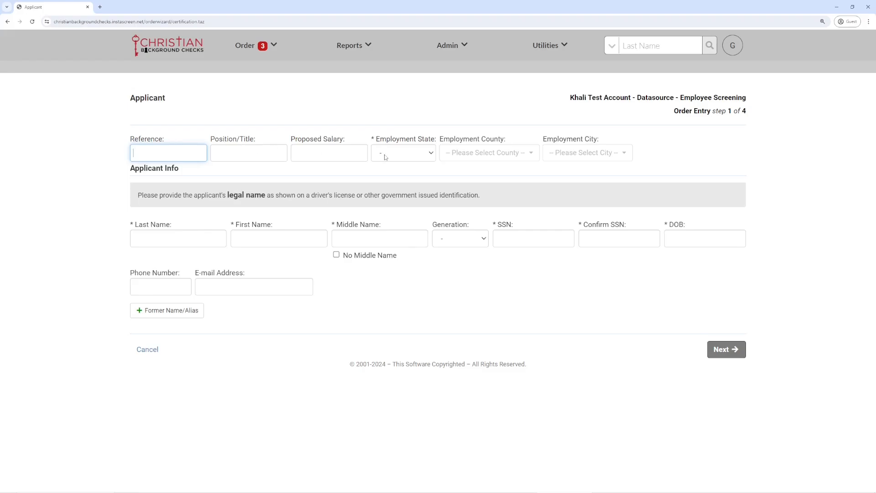
- Set the Employment State to MO
click(402, 154)
text(ma)
scroll(407, 243, down, 3)
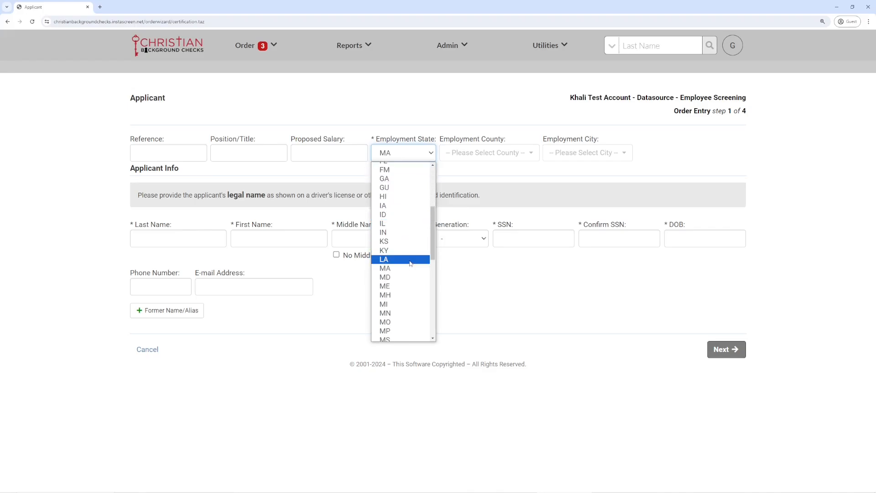
click(403, 318)
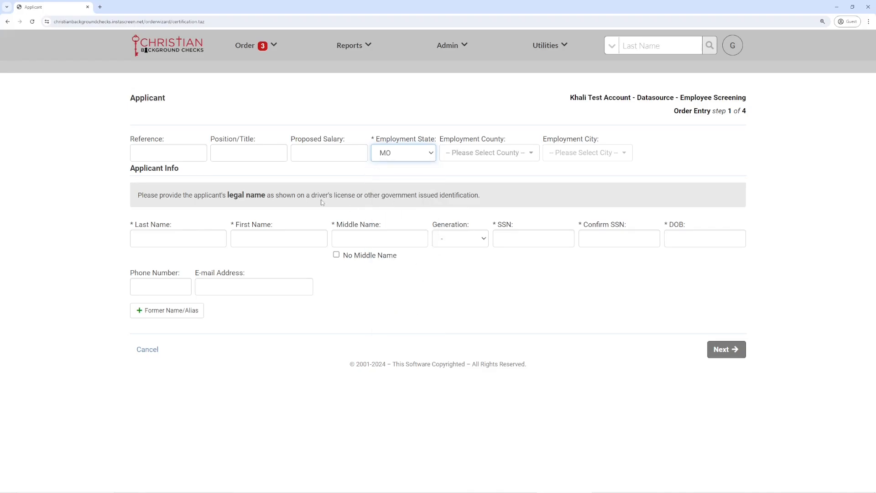
- Enter the applicant's last and first name and mark No Middle Name
click(173, 236)
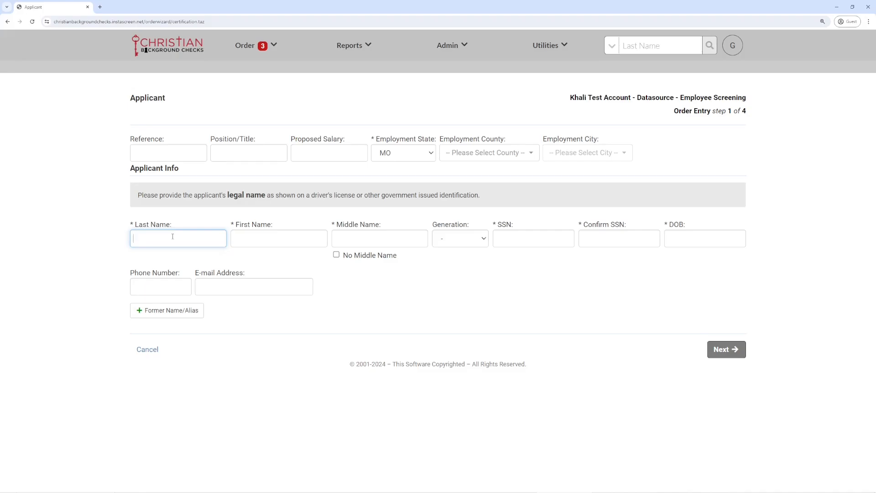
key(Tab)
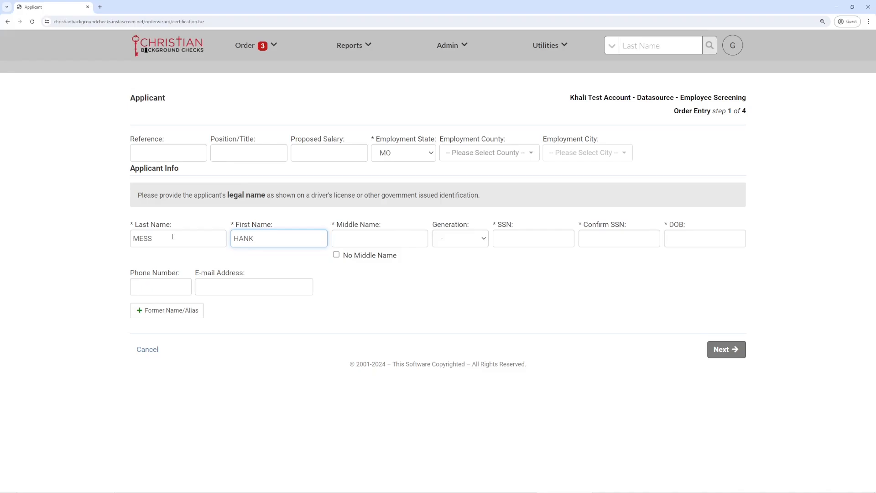
click(337, 255)
key(Tab)
- Enter and confirm the applicant's SSN, then their date of birth and e-mail address
key(Tab)
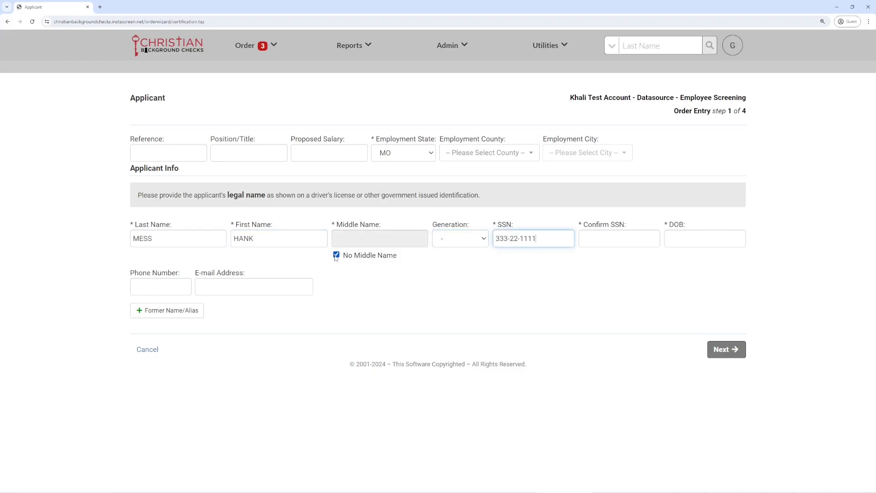
key(Tab)
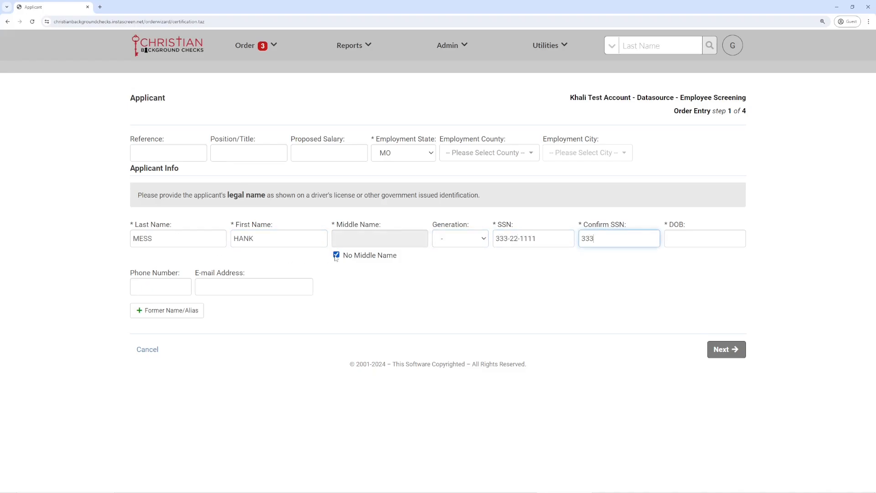
key(Tab)
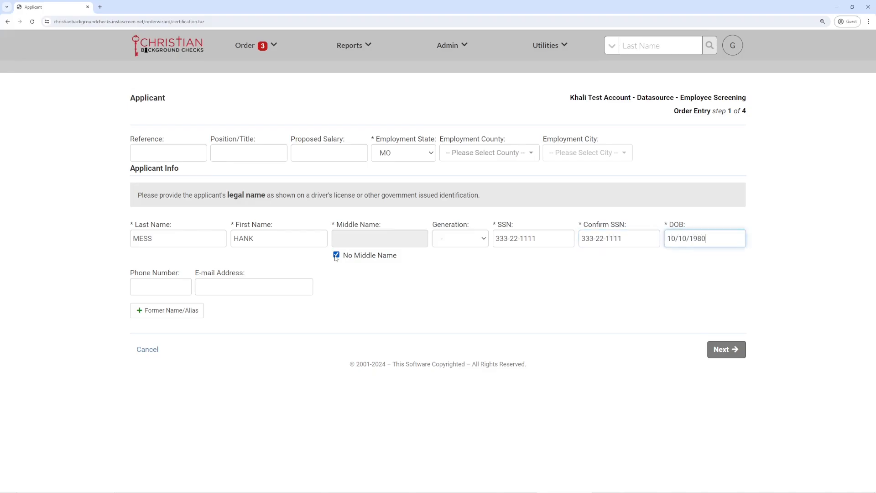
key(Tab)
key(Tab)
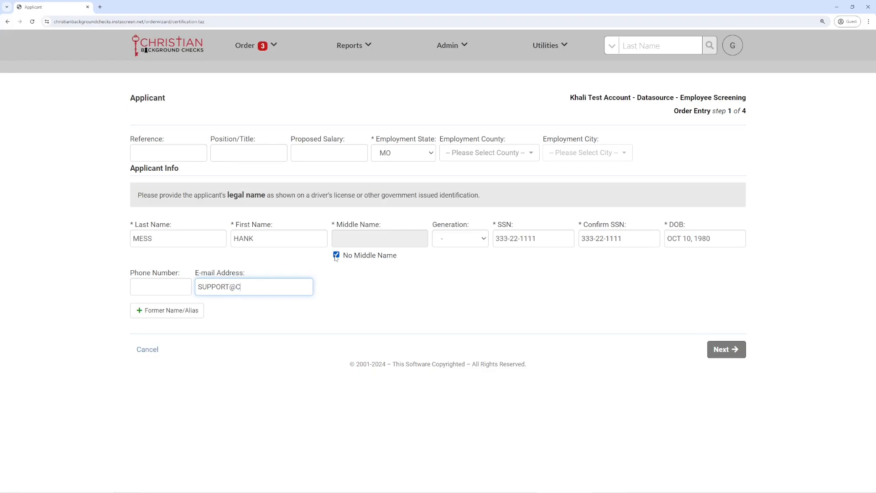
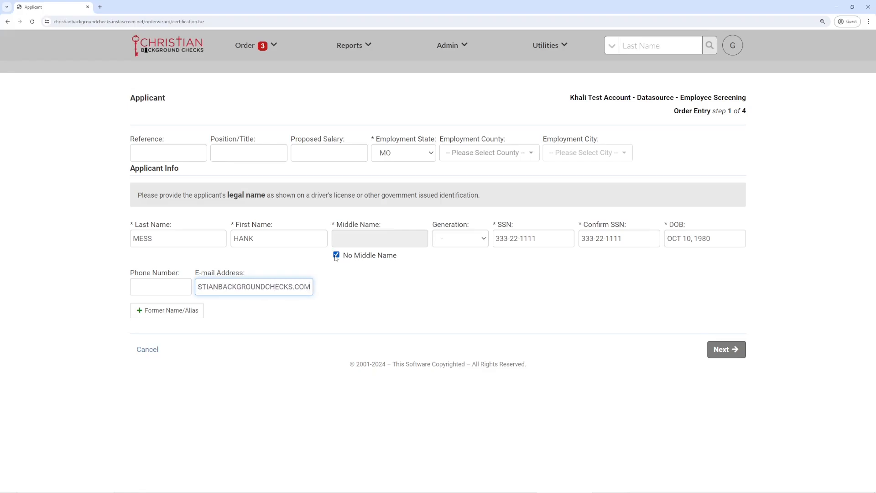
click(351, 298)
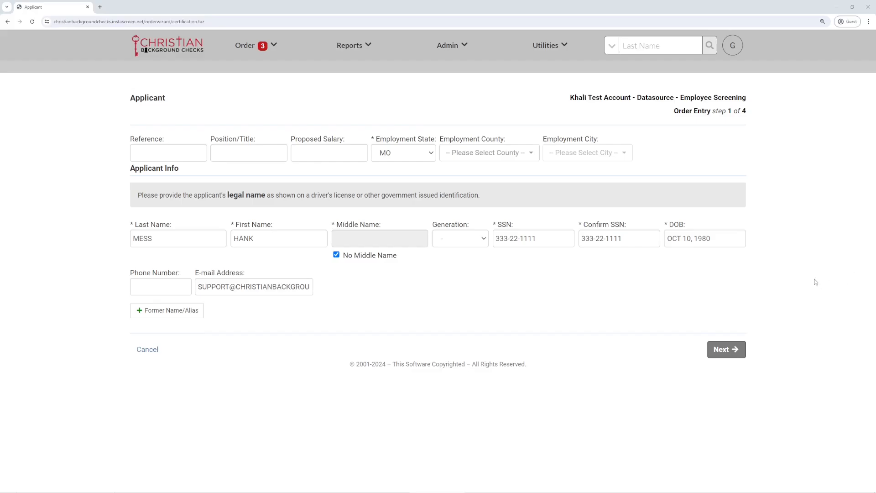
- Submit the applicant details, inspect the three matching earlier orders, and continue
click(730, 350)
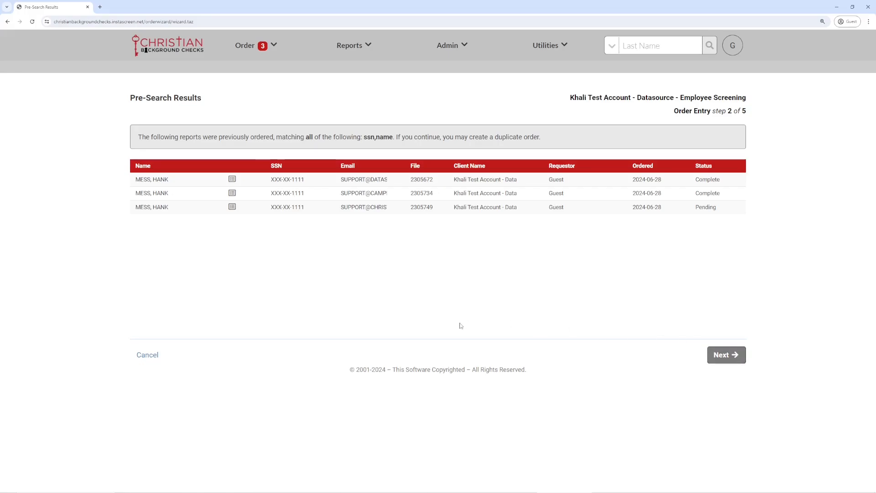
mouse_move(232, 180)
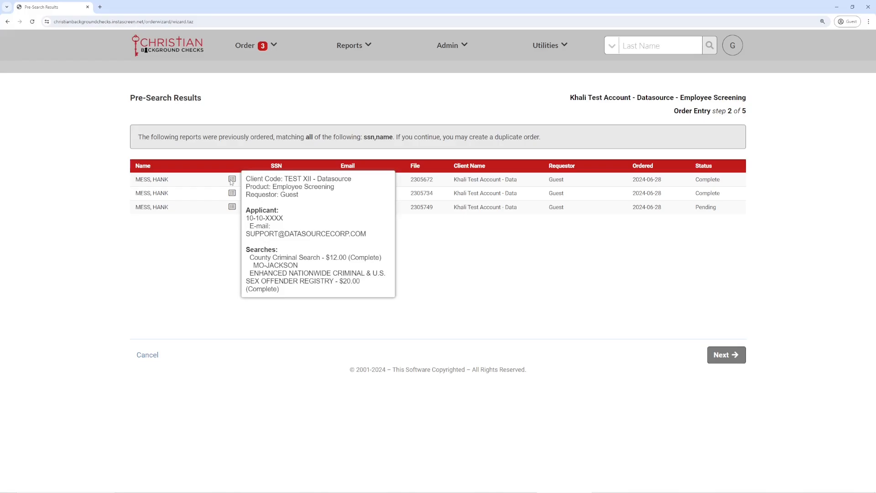
mouse_move(230, 195)
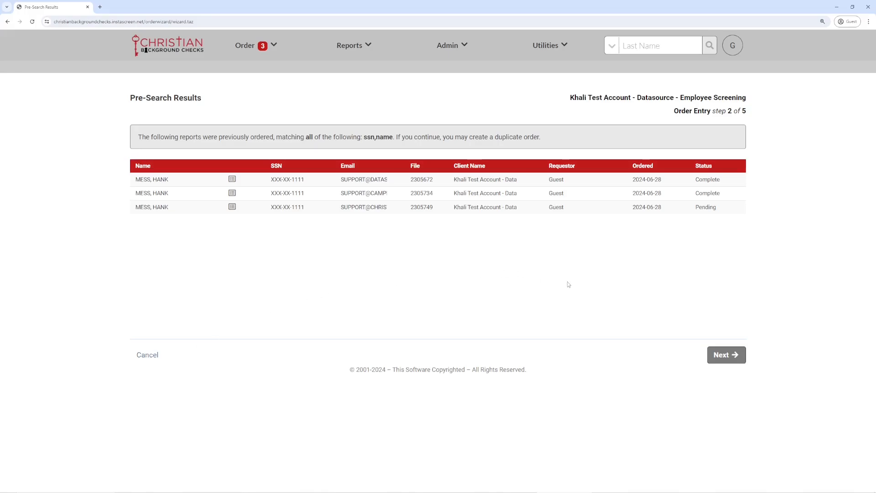
click(726, 356)
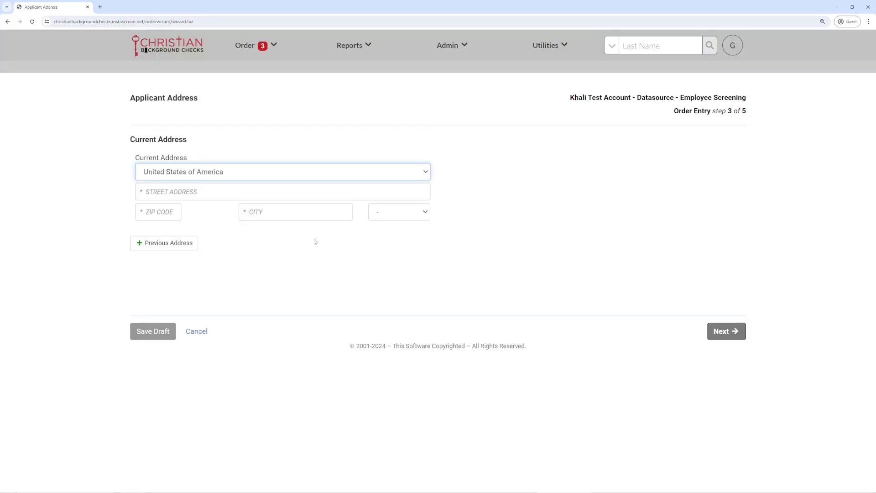
- Enter the applicant's street address and ZIP code so city and state auto-fill
click(201, 192)
text(123)
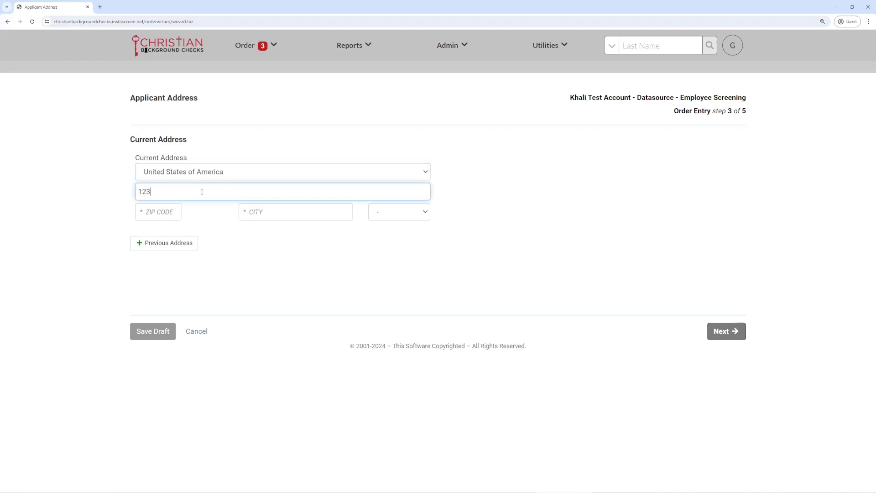
text( MAIN STREET)
key(Tab)
text(64)
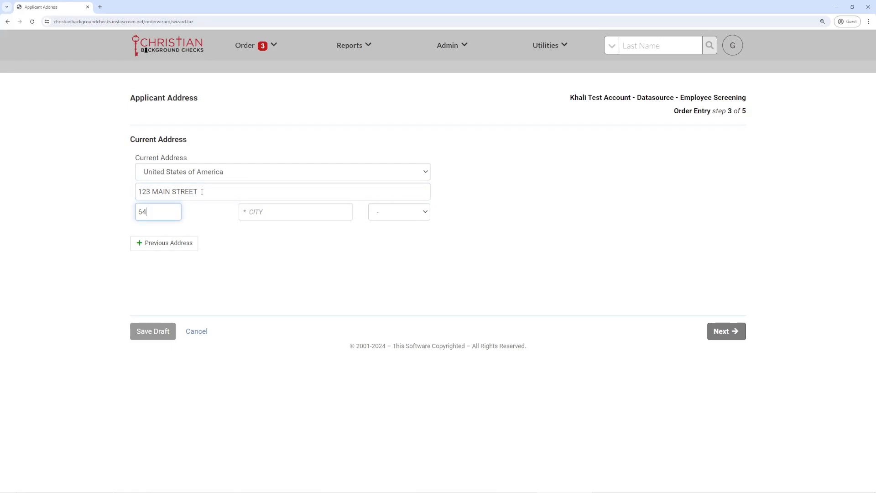
text(015)
click(301, 255)
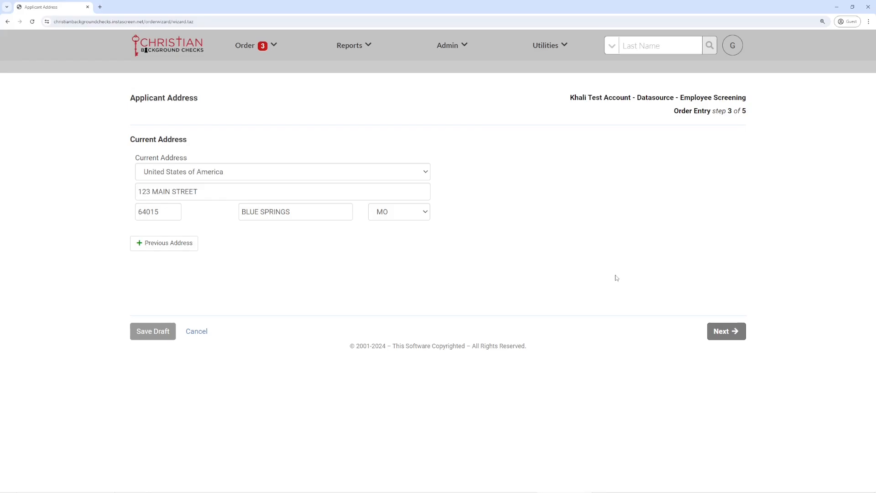
- Keep MO JACKSON checked under Developed Jurisdictions and save it
click(730, 333)
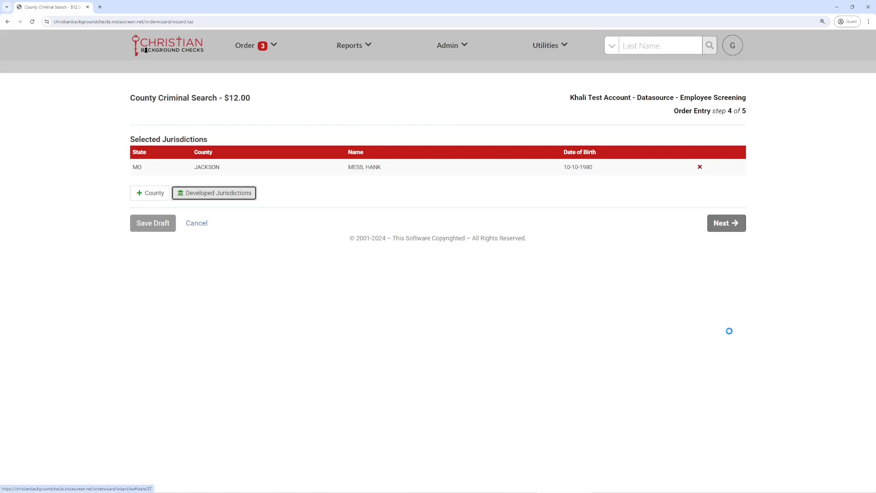
click(252, 196)
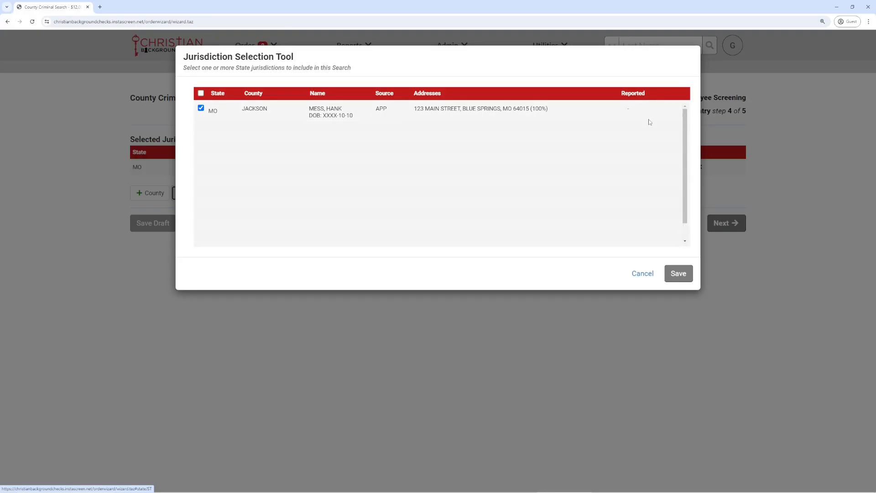
click(679, 273)
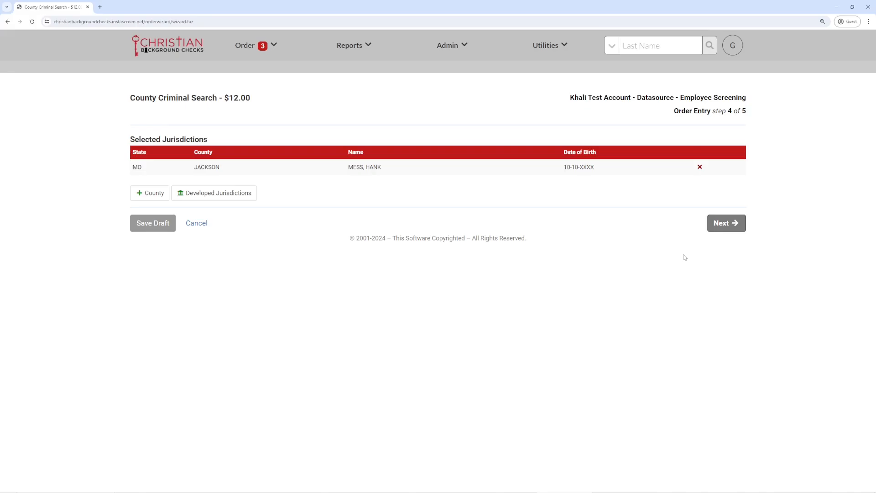
- Proceed to the Order Summary and complete the order to open its Report Results page
click(730, 223)
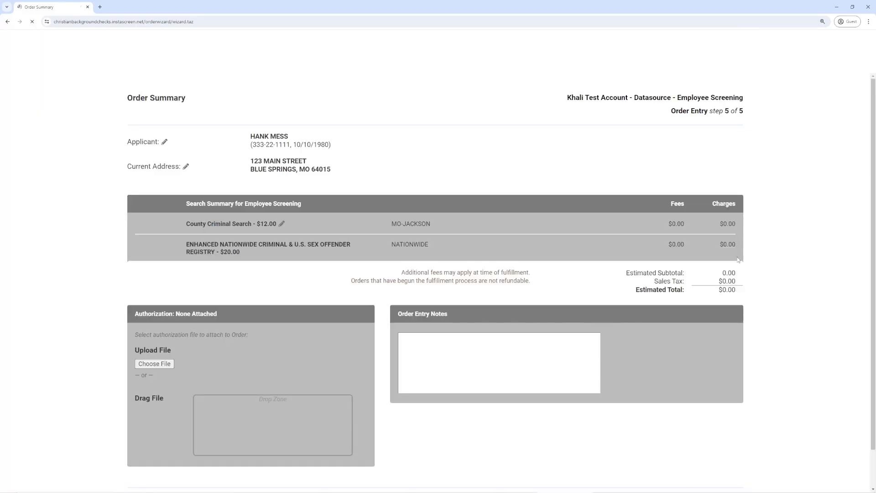
scroll(772, 330, down, 1)
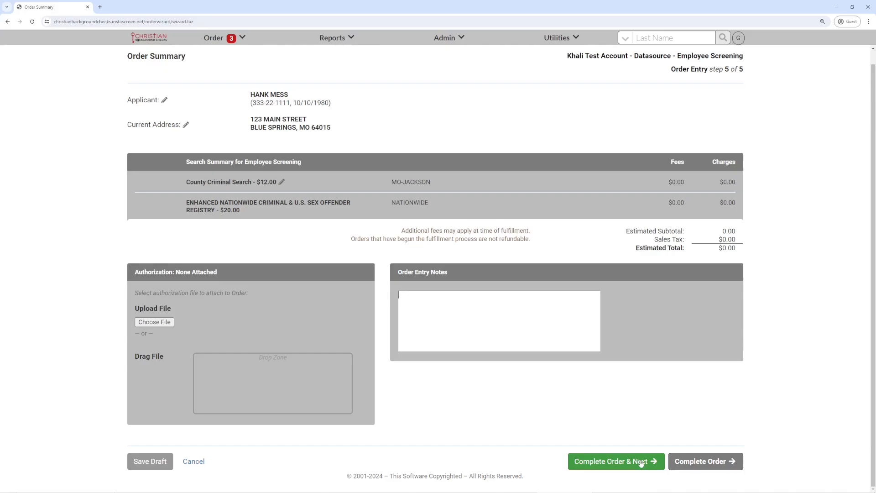
click(704, 462)
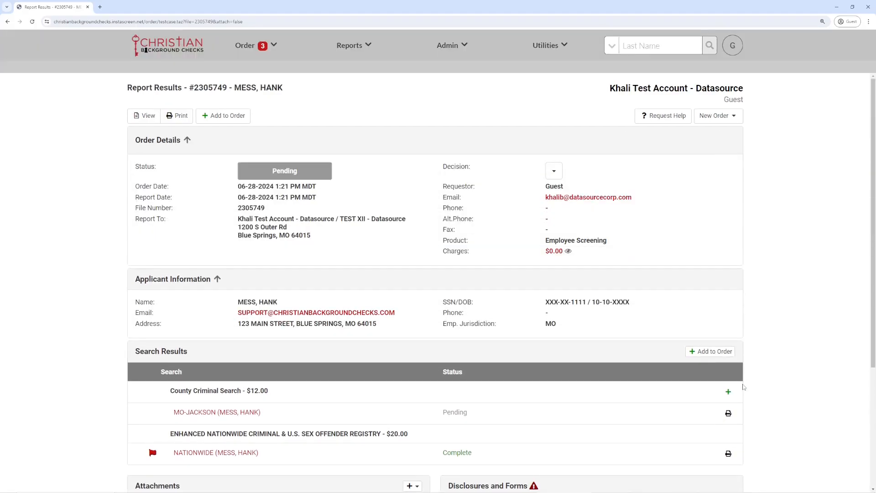
click(360, 50)
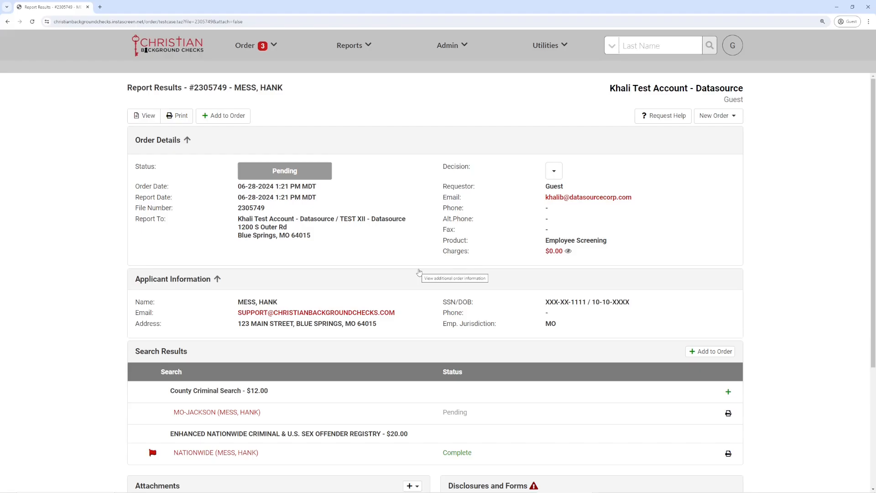
scroll(419, 272, down, 2)
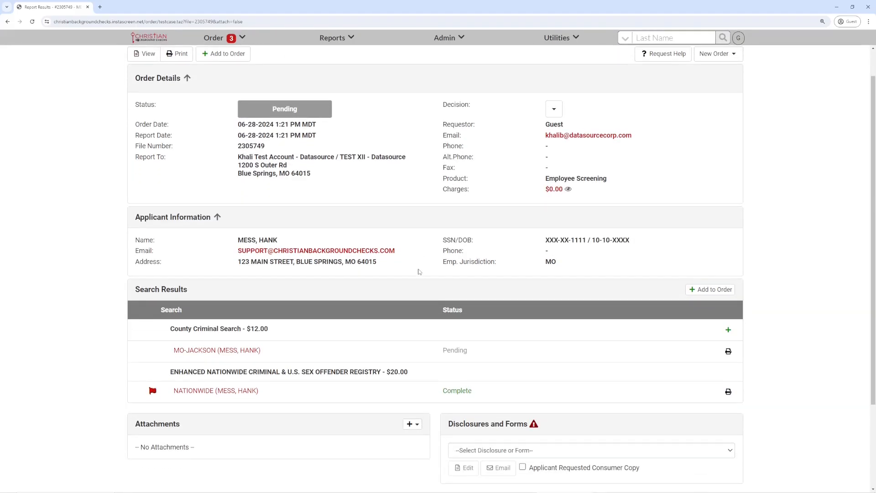
scroll(420, 272, down, 1)
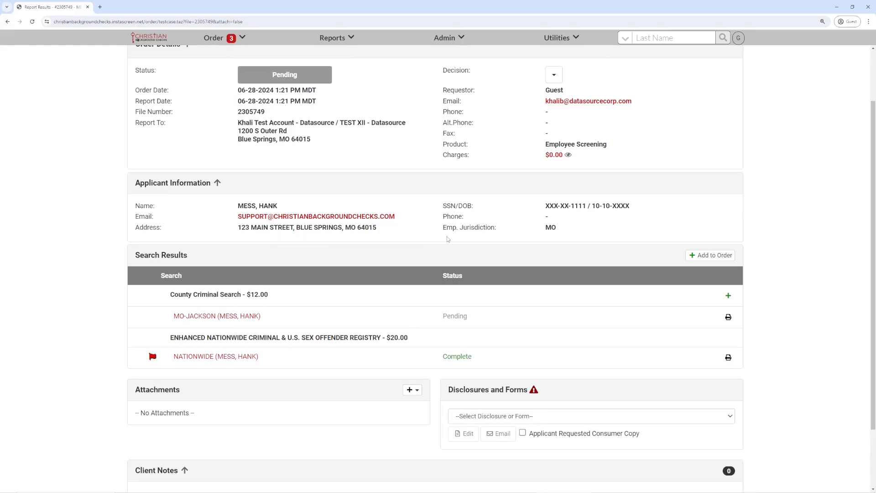
scroll(414, 295, down, 1)
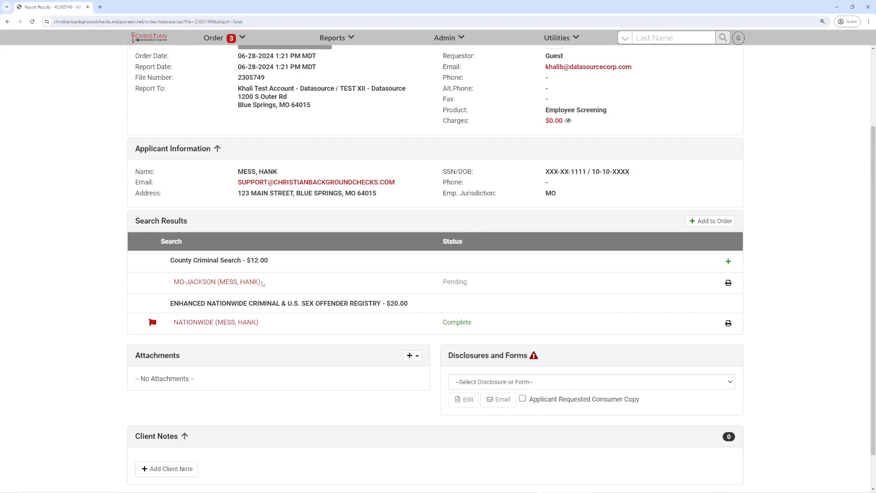
scroll(401, 333, up, 3)
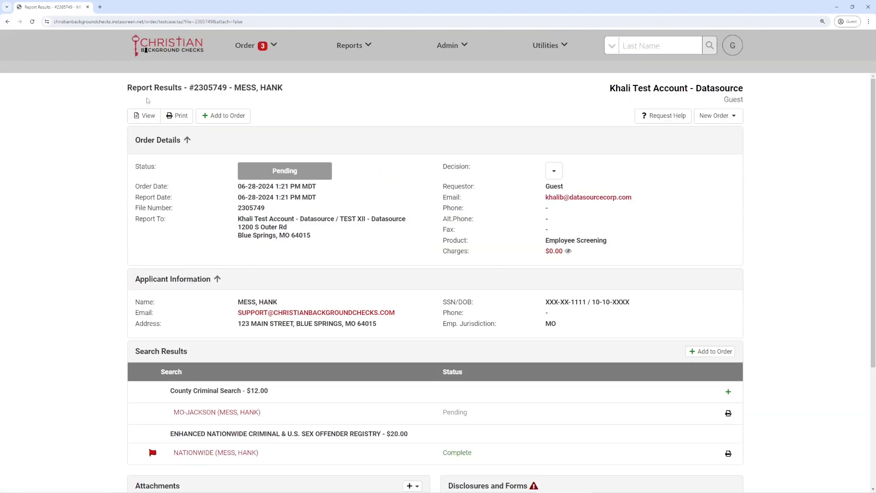
- Open the full Datasource report and look over the list of searched name variations
click(143, 118)
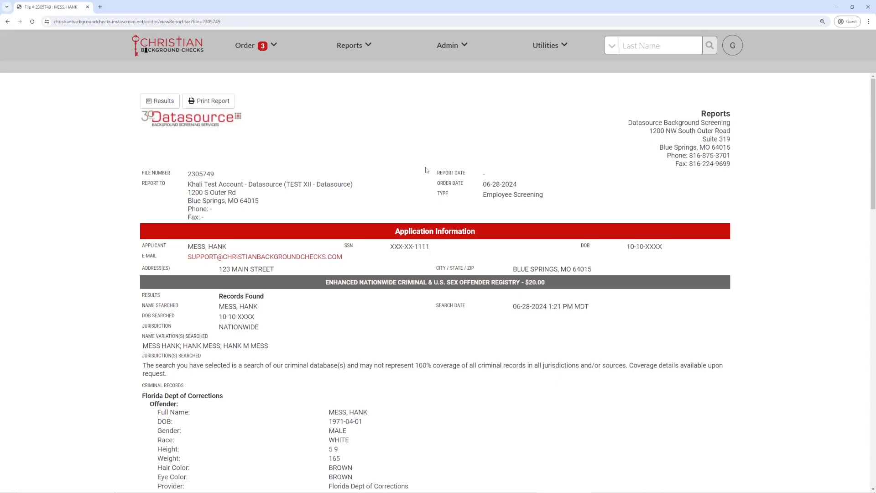
scroll(425, 169, down, 2)
scroll(426, 172, down, 2)
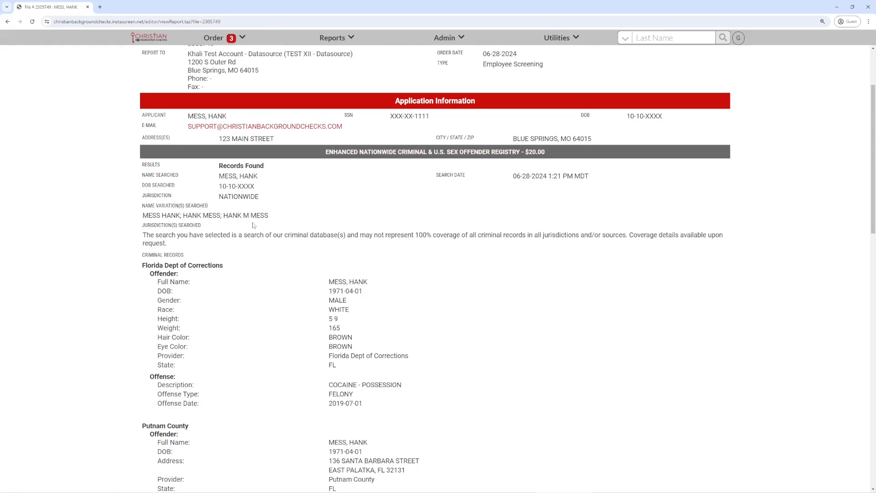
drag(274, 218, 144, 215)
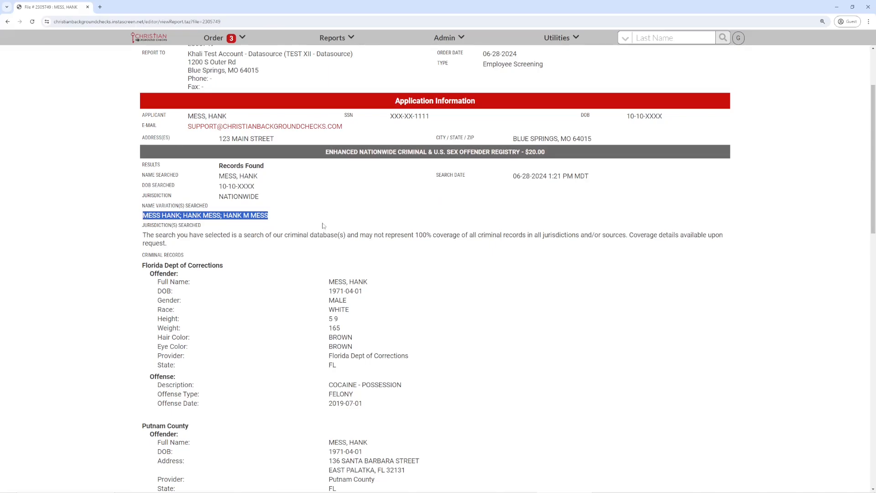
click(339, 235)
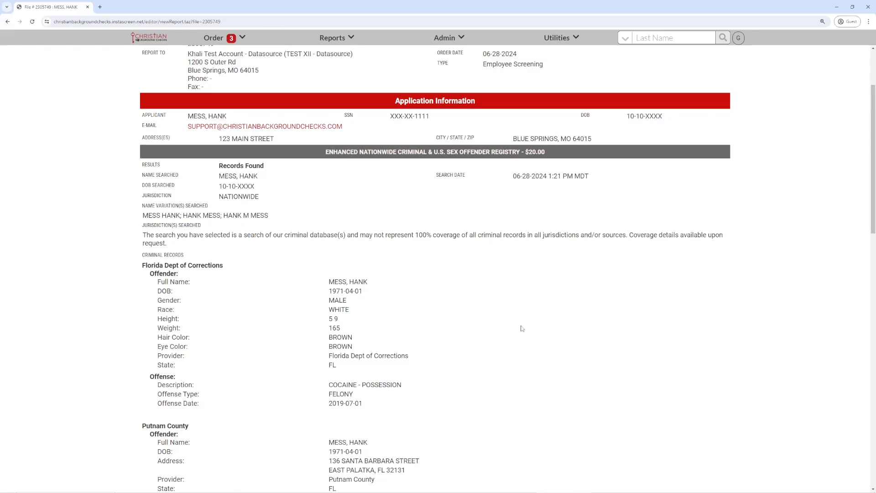
- Scroll through the nationwide criminal Records Found, then return to the top of the report
scroll(521, 328, down, 2)
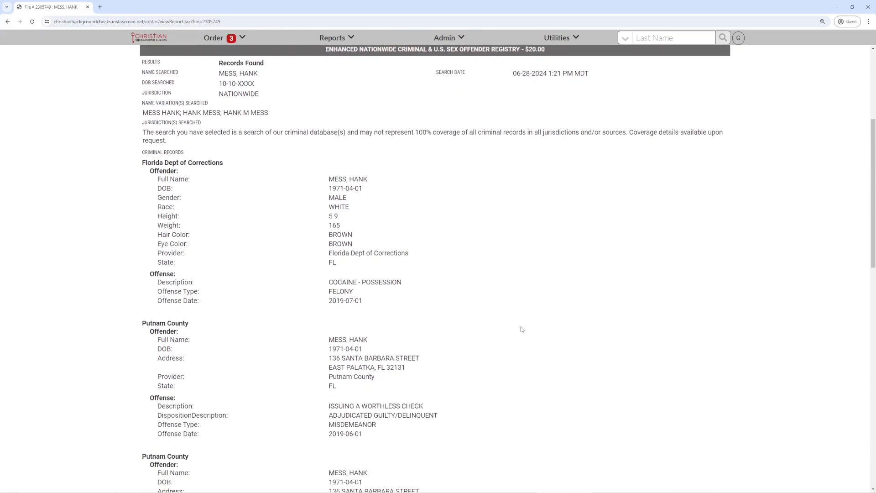
scroll(522, 329, down, 2)
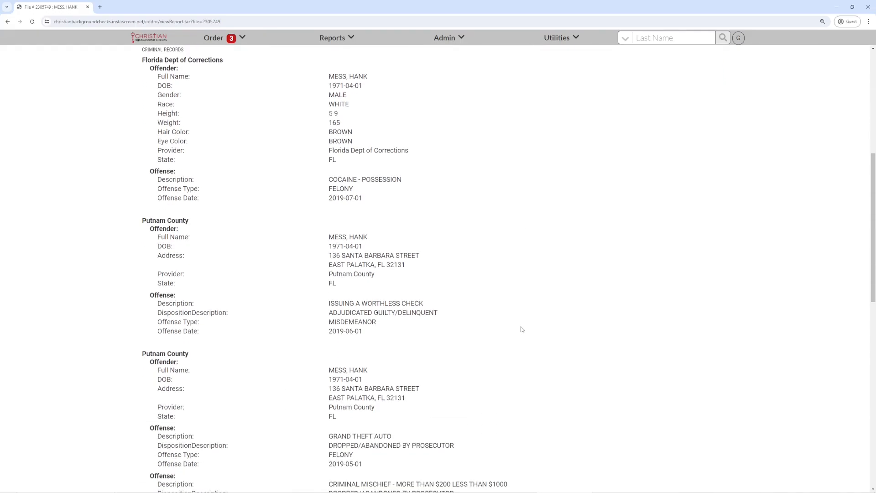
scroll(521, 329, down, 3)
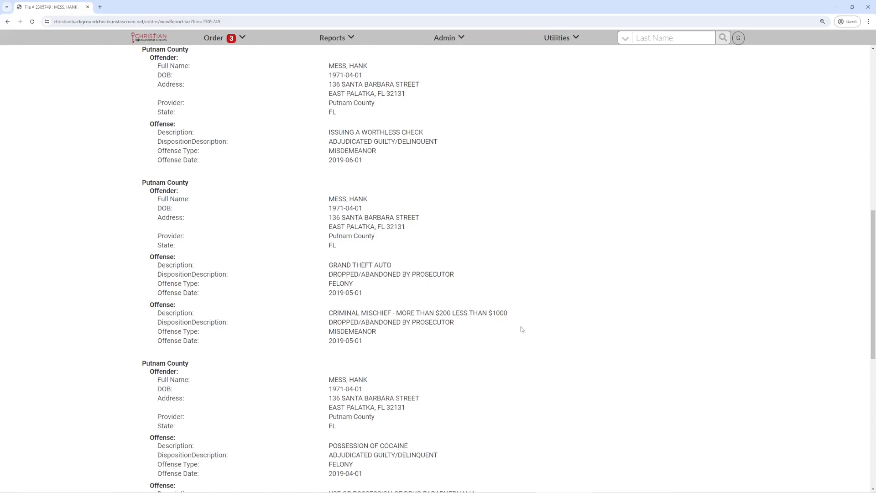
scroll(521, 329, down, 2)
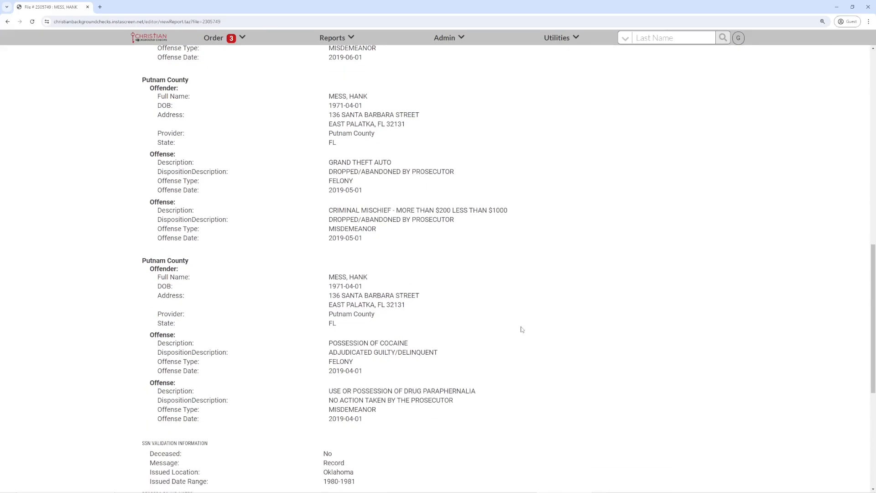
scroll(521, 329, down, 1)
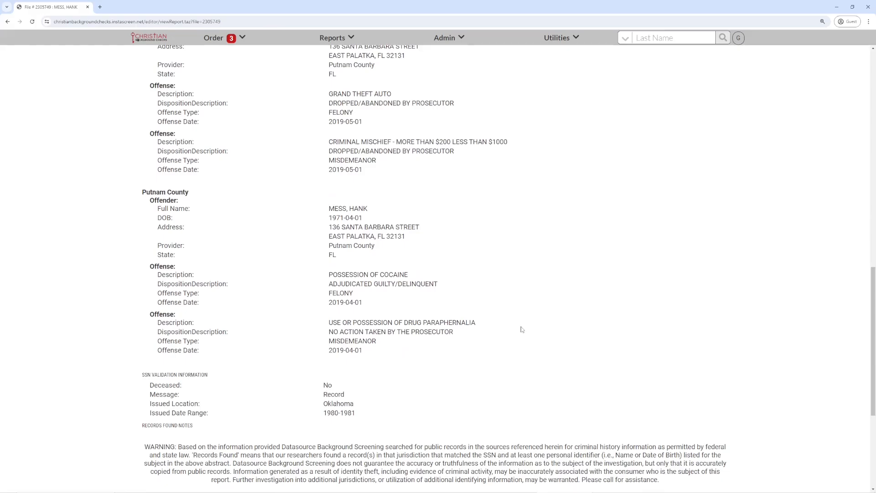
scroll(521, 330, down, 2)
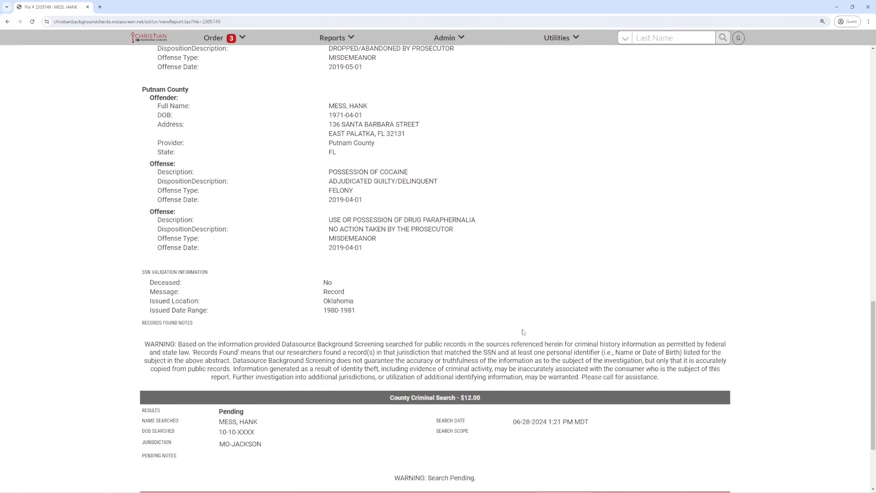
scroll(524, 332, down, 2)
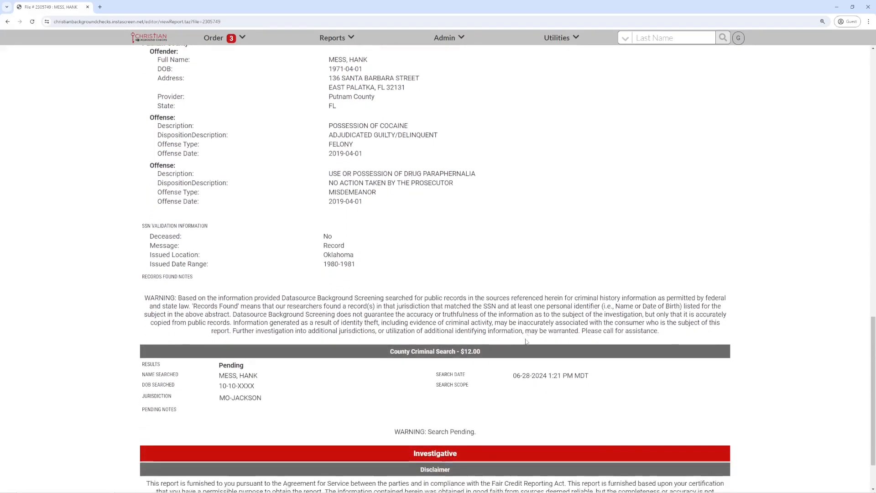
scroll(539, 361, up, 2)
scroll(549, 354, up, 15)
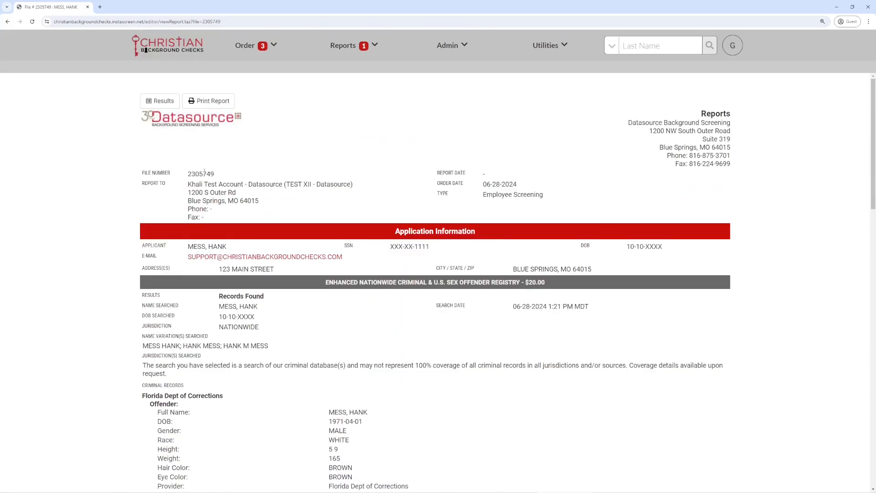
- From the Results page, email the Adverse Action (Employment Denial) letter to the applicant
click(160, 101)
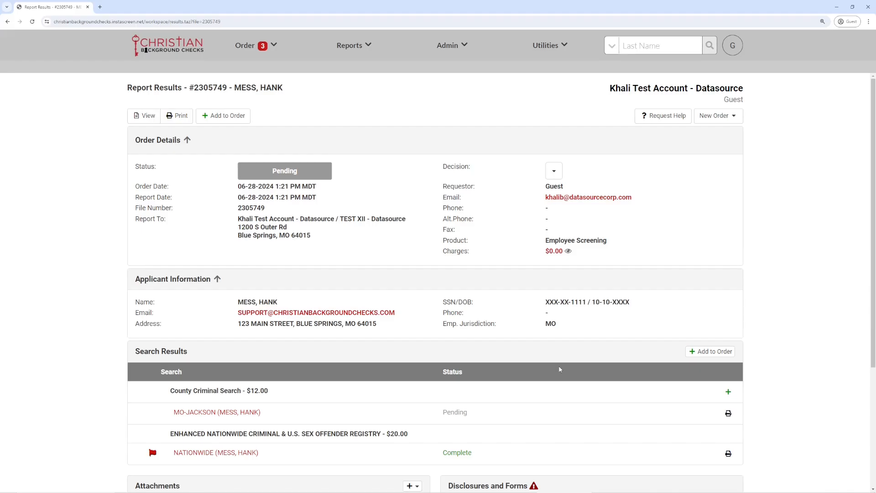
scroll(559, 369, down, 3)
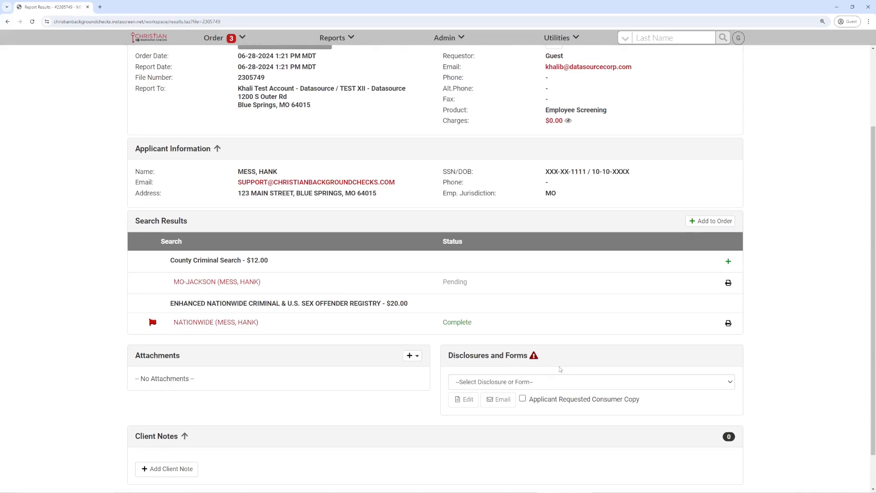
scroll(560, 369, down, 1)
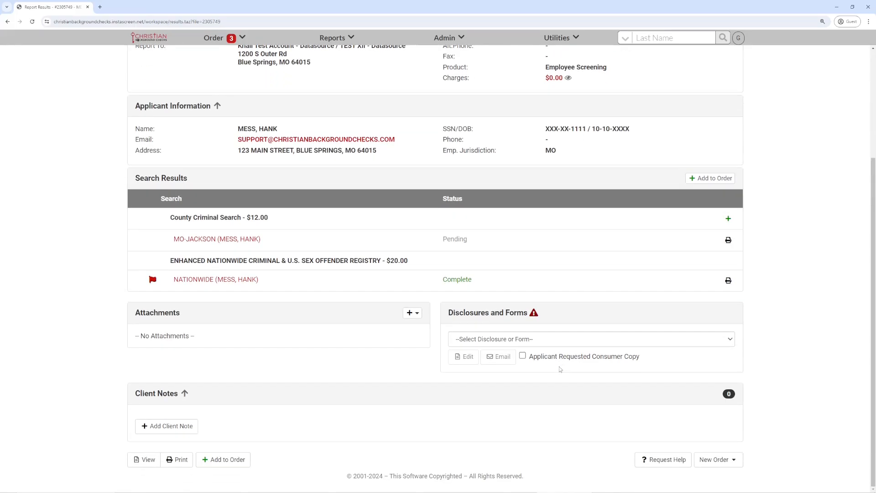
mouse_move(524, 313)
click(708, 344)
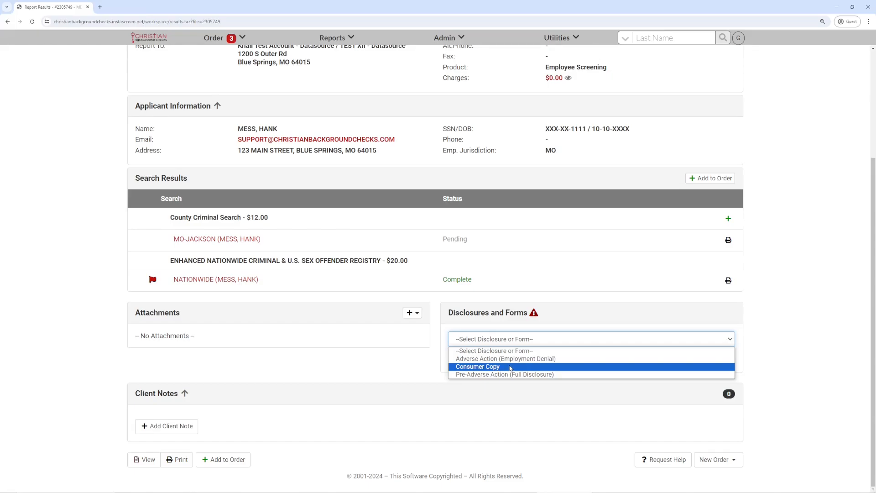
click(513, 360)
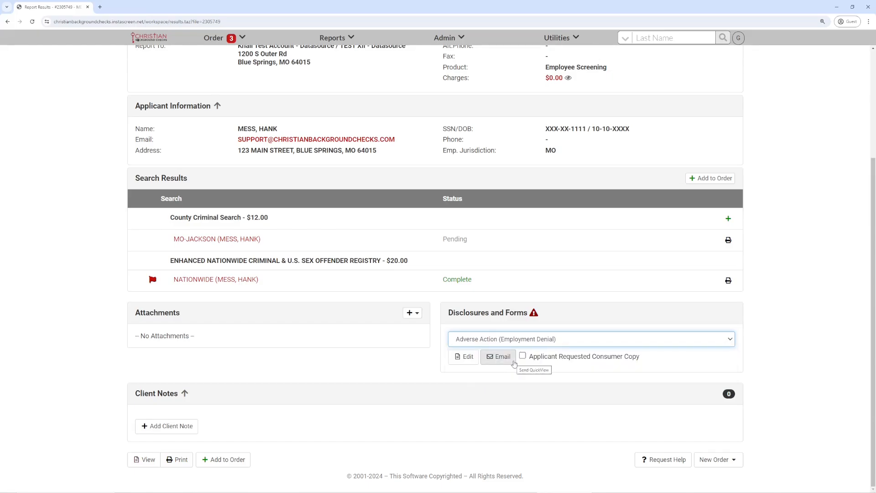
click(499, 359)
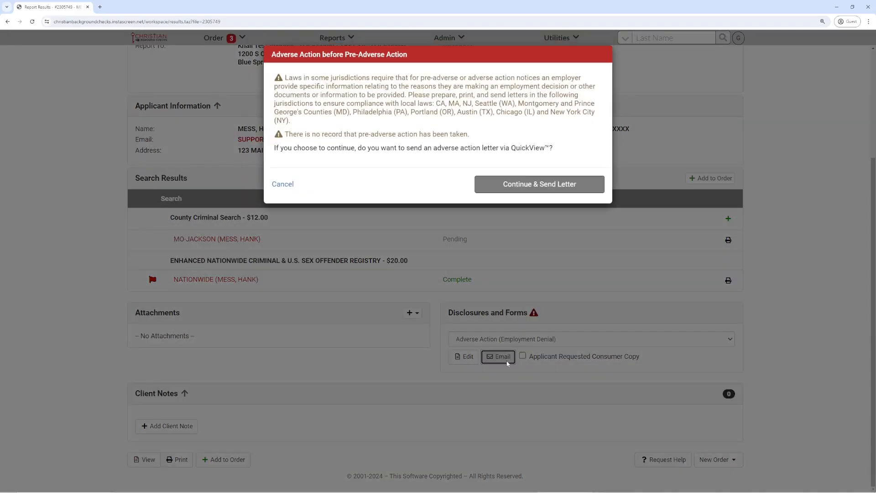
click(541, 184)
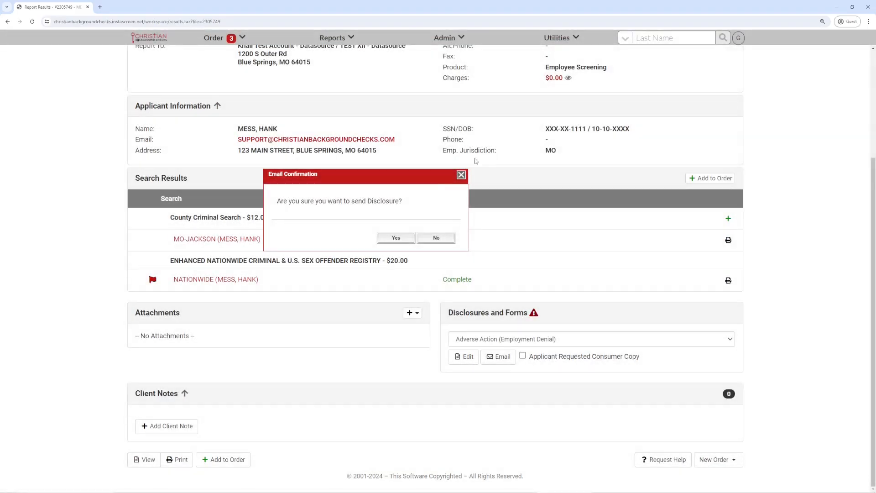
click(393, 237)
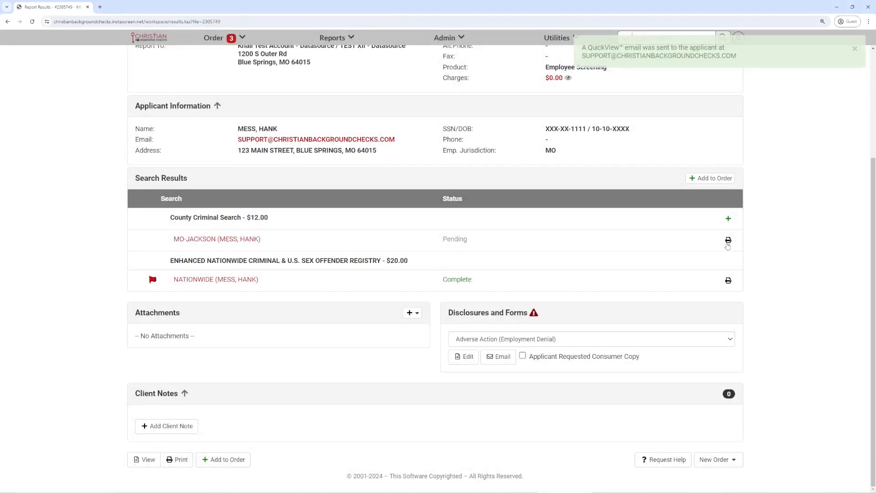